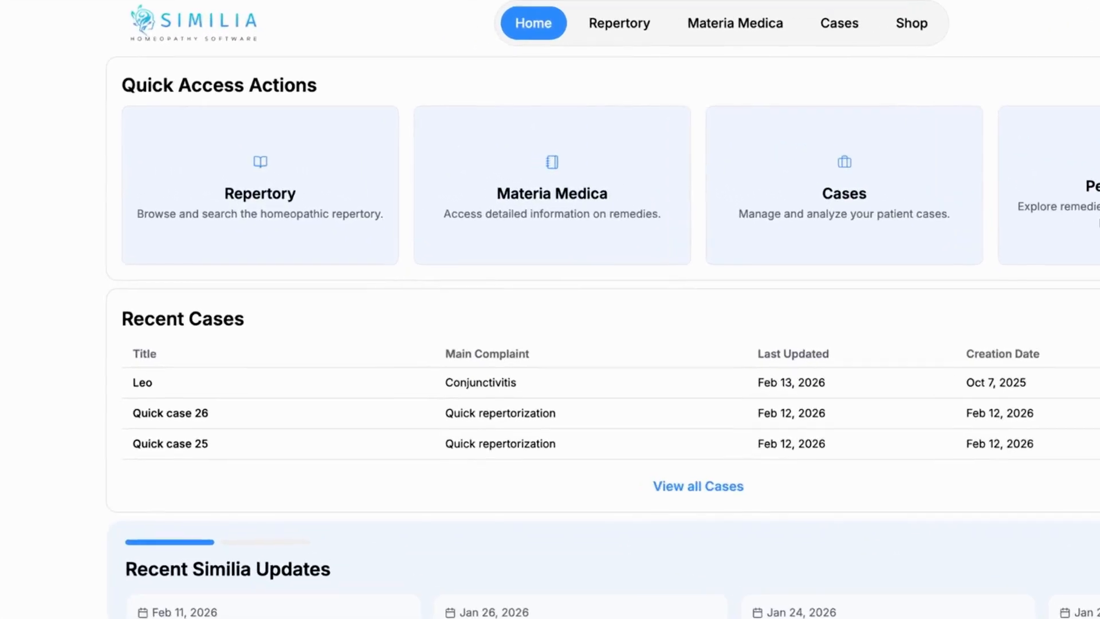
Step: Start a new quick repertorization and return to the home page
left_click(315, 204)
left_click(776, 164)
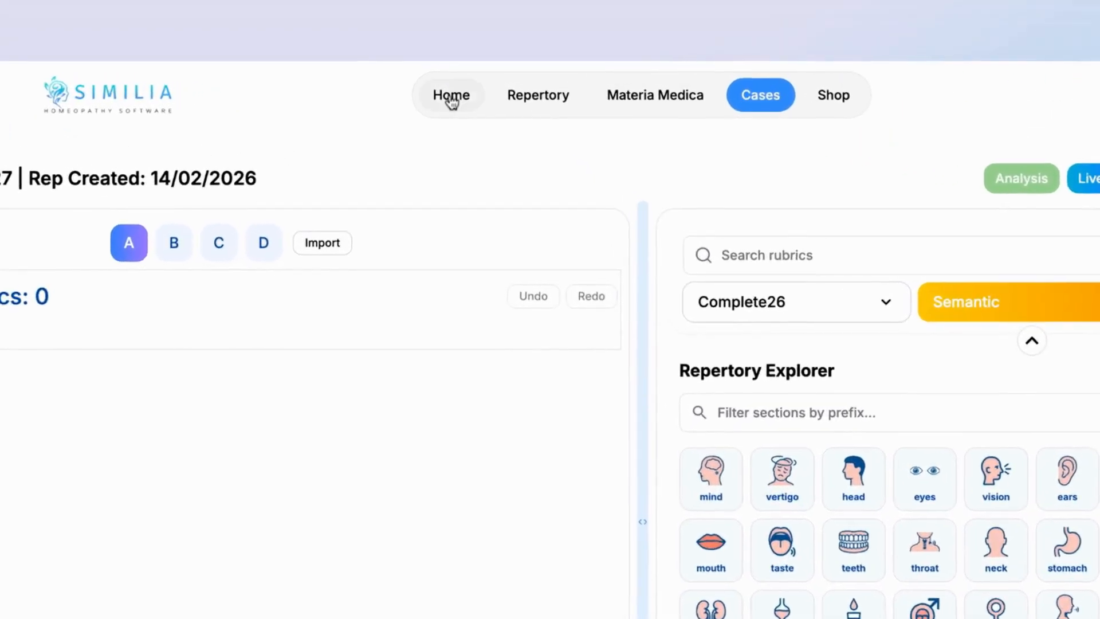
left_click(445, 82)
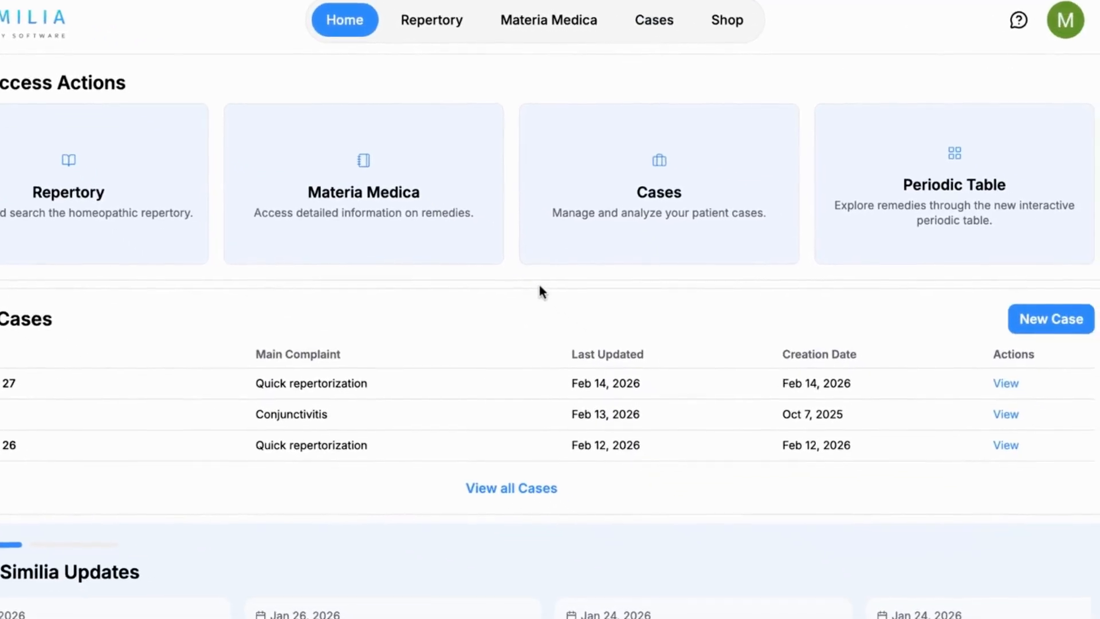
Step: Start a new case titled "I.R." with the main complaint "Migraine"
left_click(609, 212)
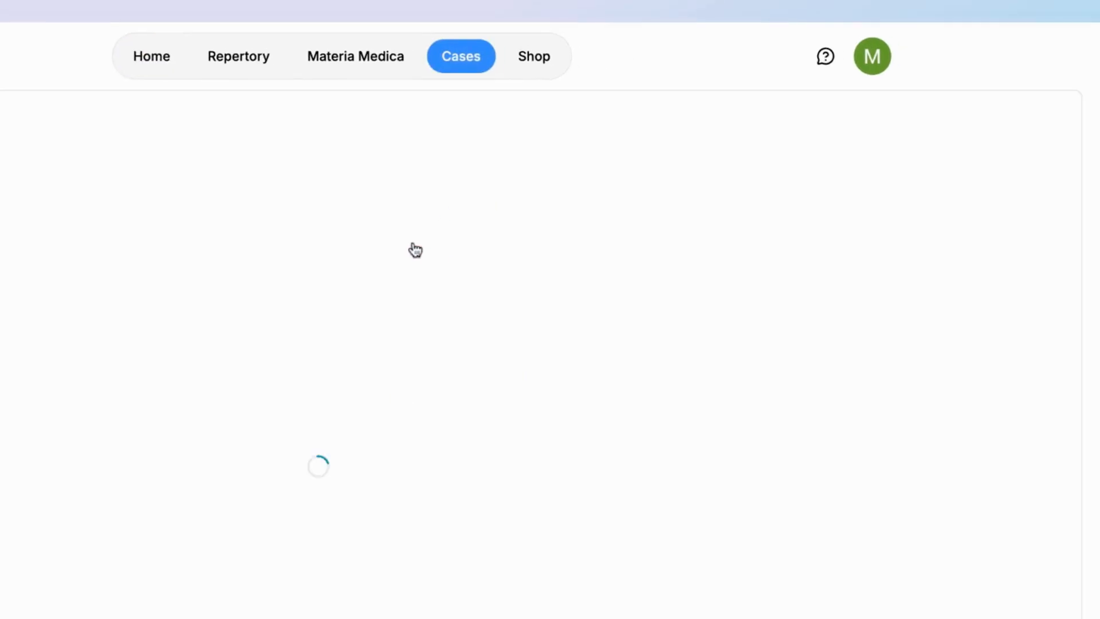
left_click(944, 140)
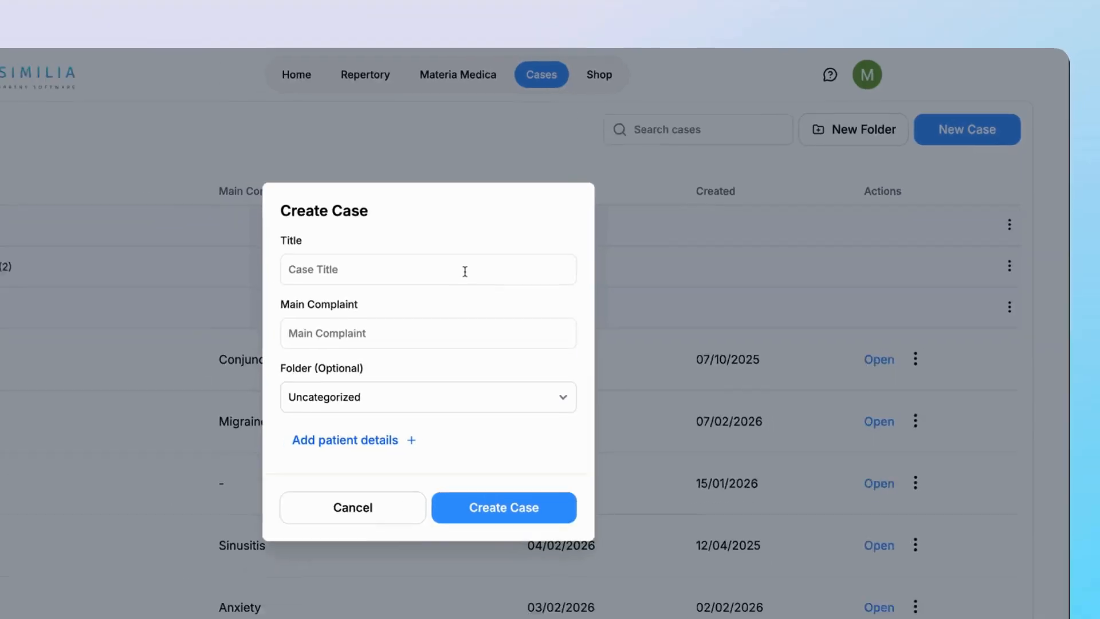
left_click(465, 271)
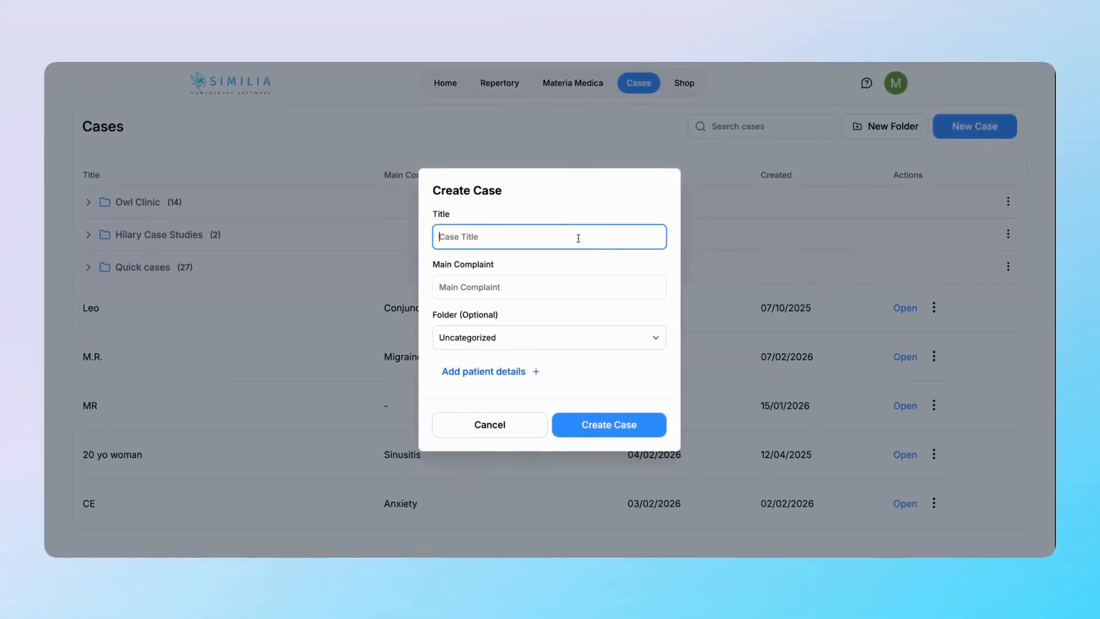
type("I.R.")
left_click(576, 283)
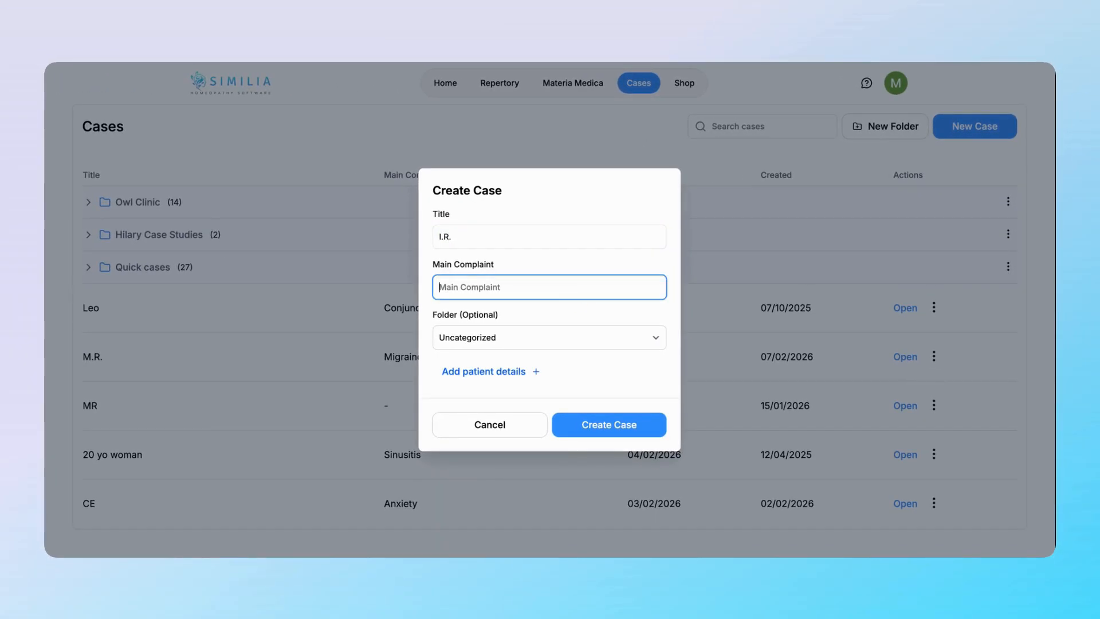
type("Migraine")
Step: Expand the optional patient details for the new case, look through the fields and collapse them again
left_click(432, 375)
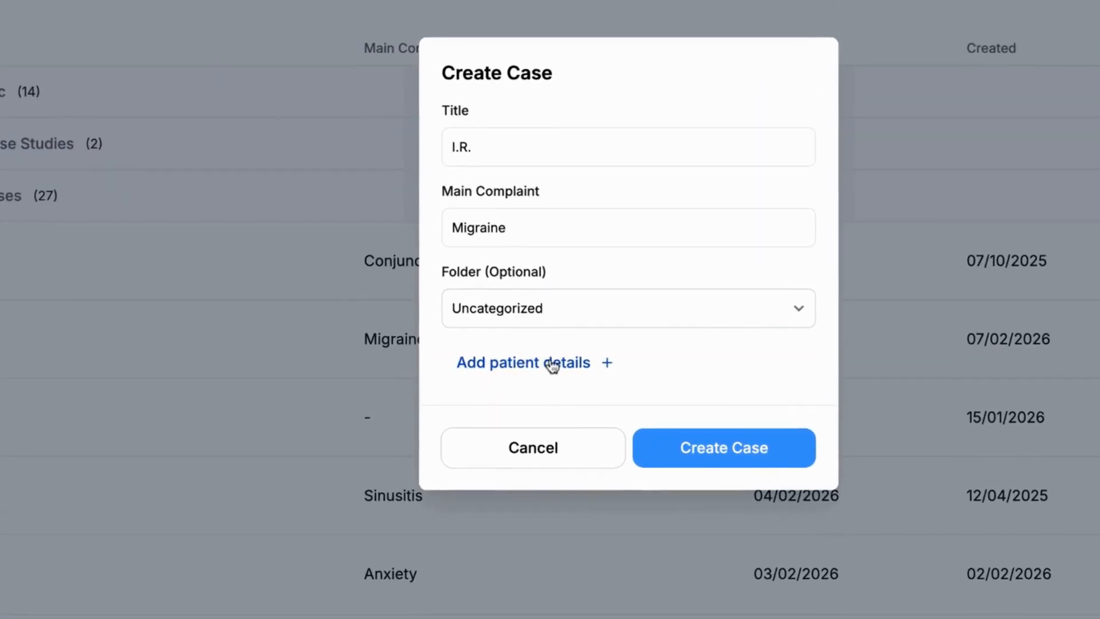
left_click(551, 364)
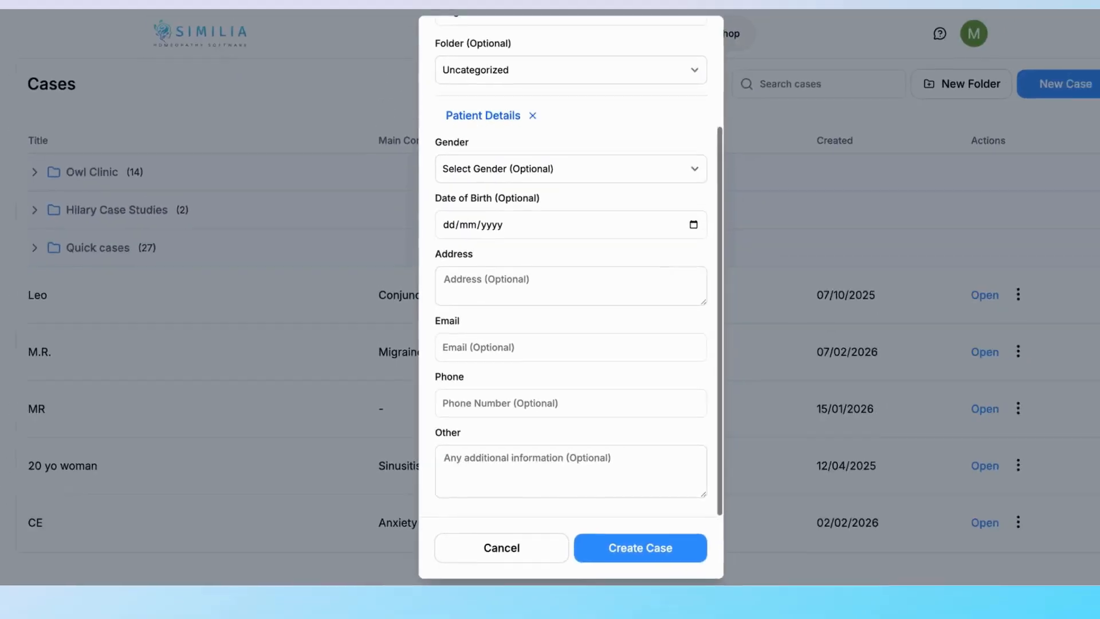
scroll(550, 309, "up", 5)
left_click(514, 279)
Step: Create the case and add its first analysis without a label
left_click(590, 427)
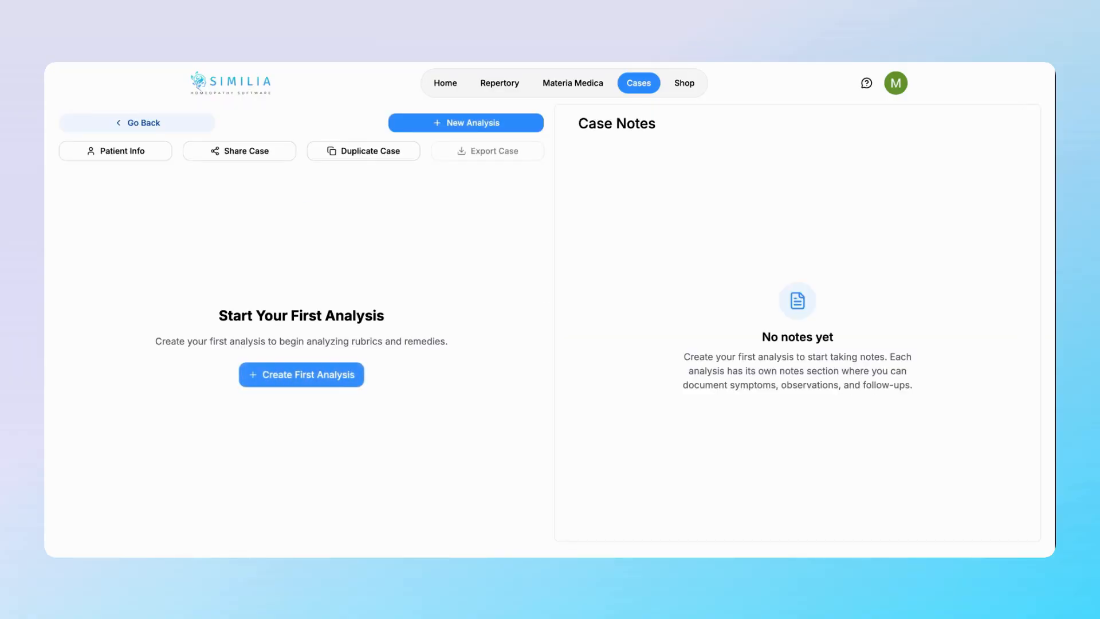
left_click(314, 376)
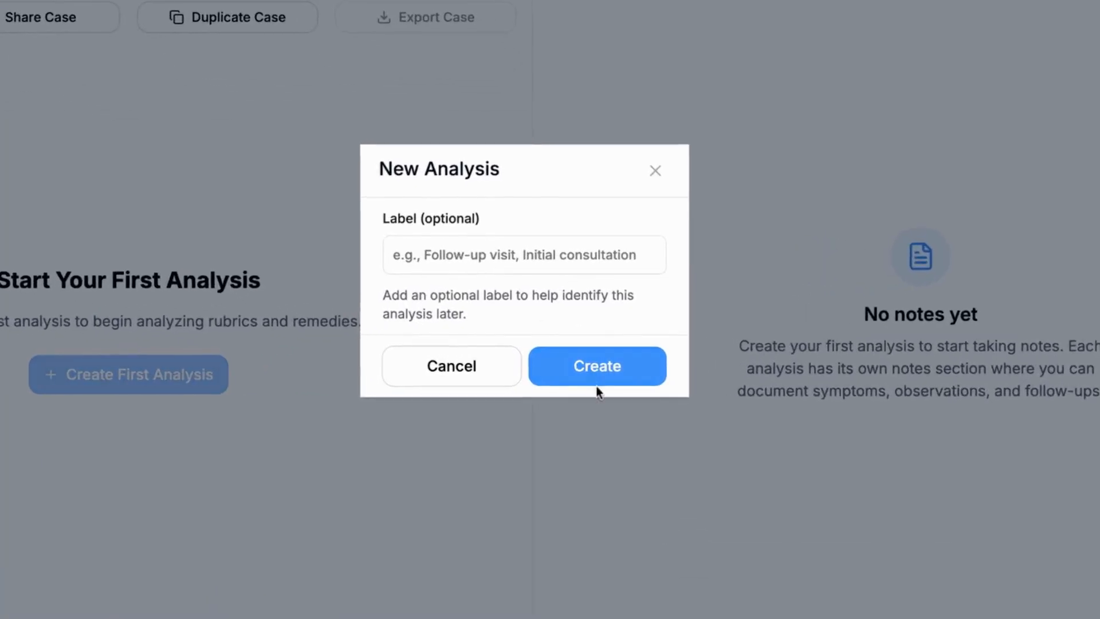
left_click(590, 374)
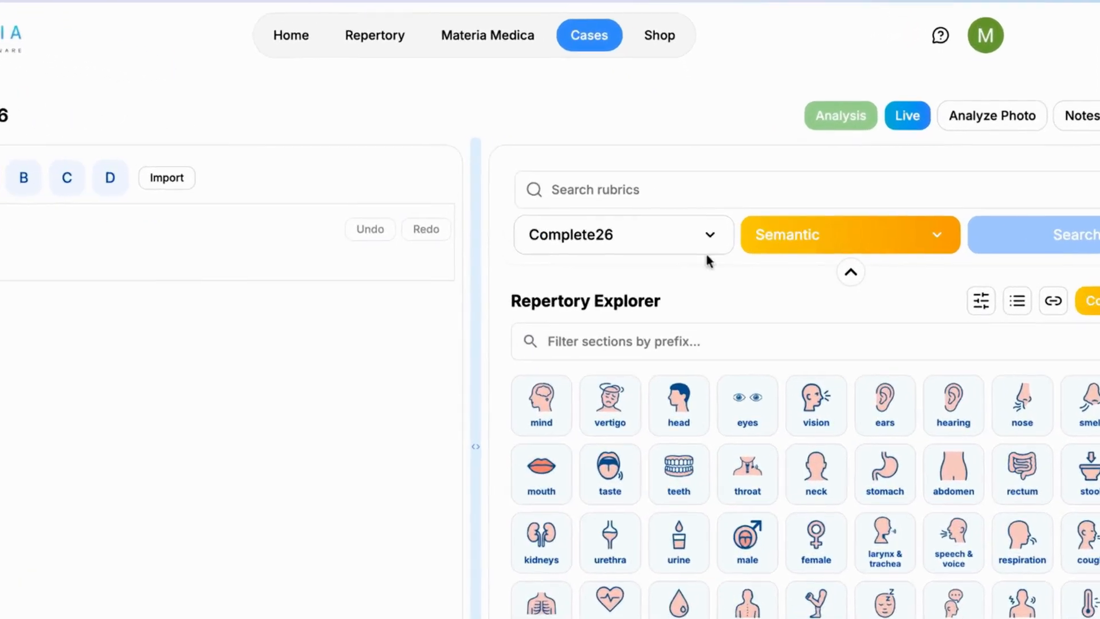
Step: Search rubrics for "fear dark" and add "mind - fear - dark, of" and "mind - fear - dark, of - children, in" to sheet A
left_click(716, 182)
type("fear dark")
key("Return")
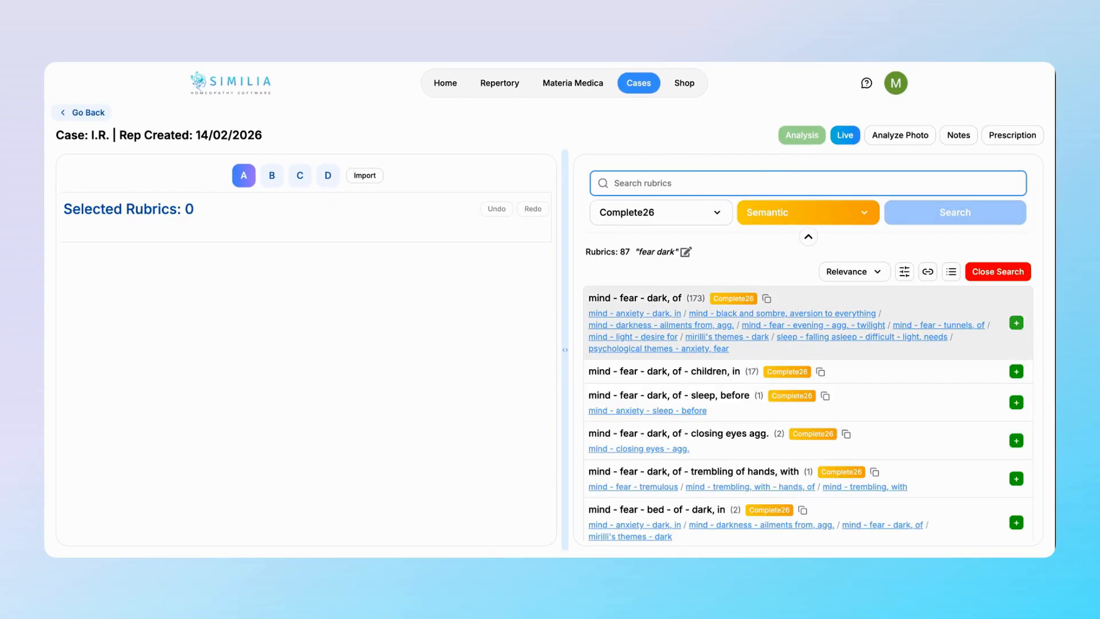
left_click(1017, 322)
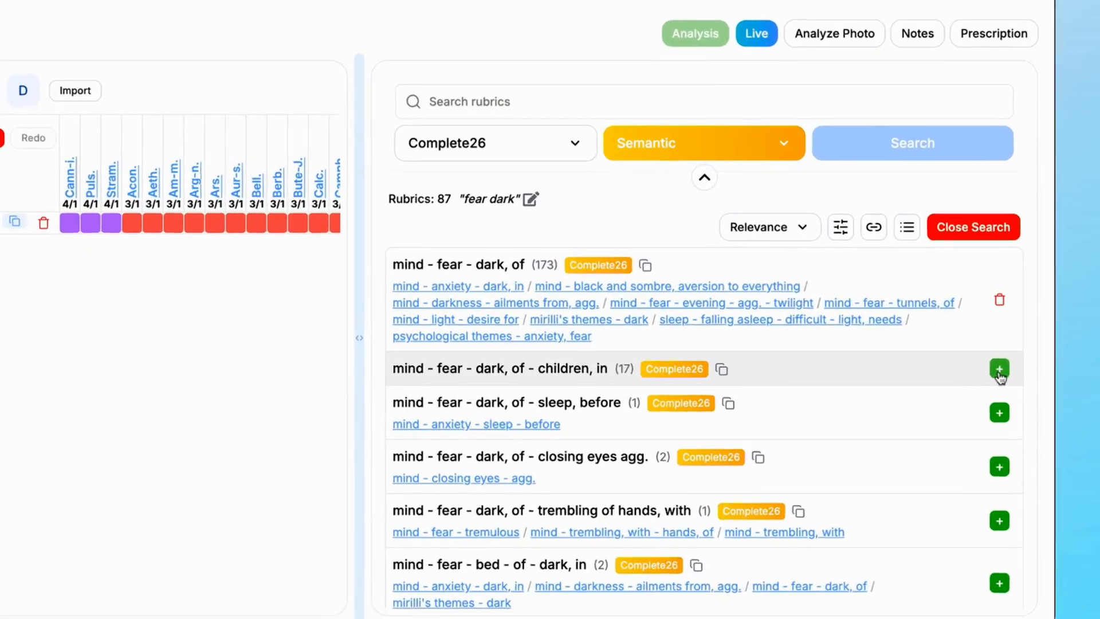
left_click(1016, 372)
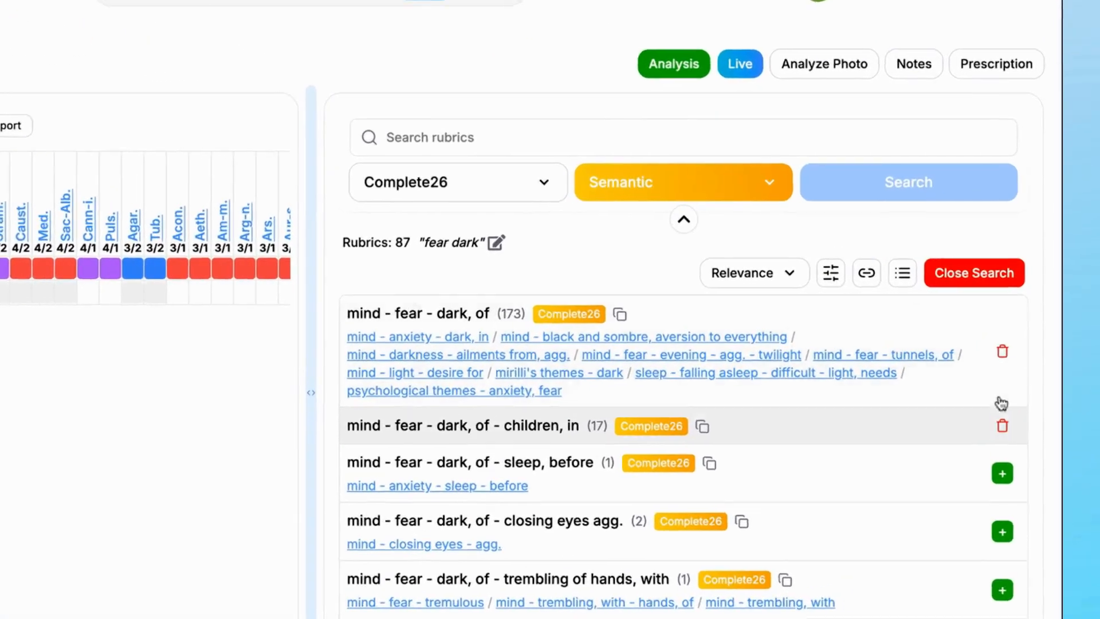
left_click(981, 280)
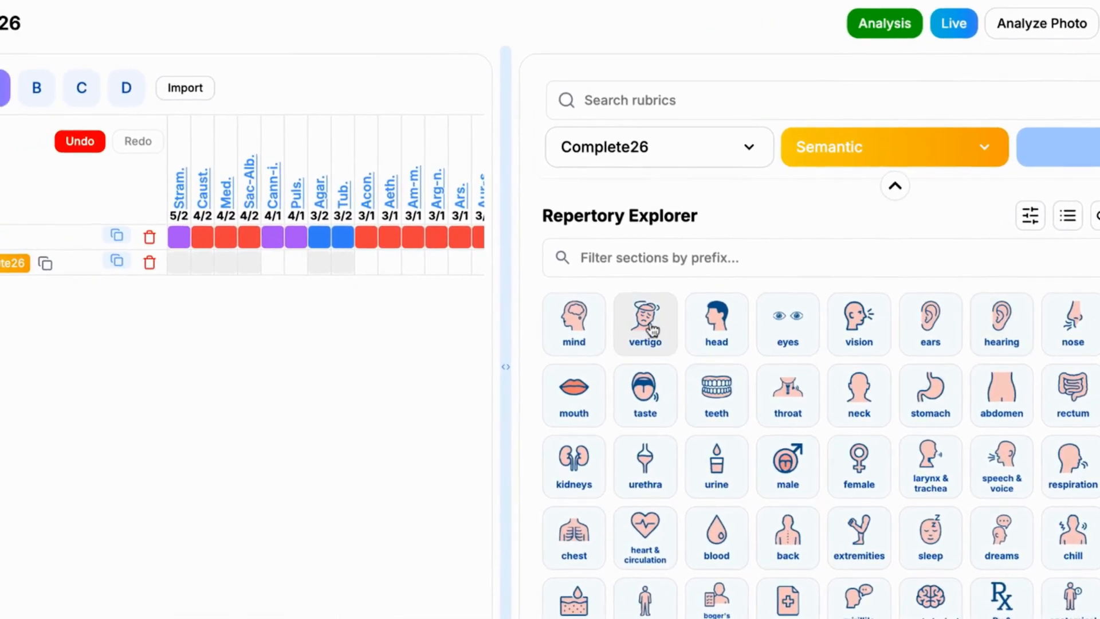
Step: Add the vertigo rubrics "alternating states", "anemia, in" and "anger, vexation agg." from the repertory sections
left_click(651, 330)
scroll(894, 298, "down", 2)
left_click(993, 441)
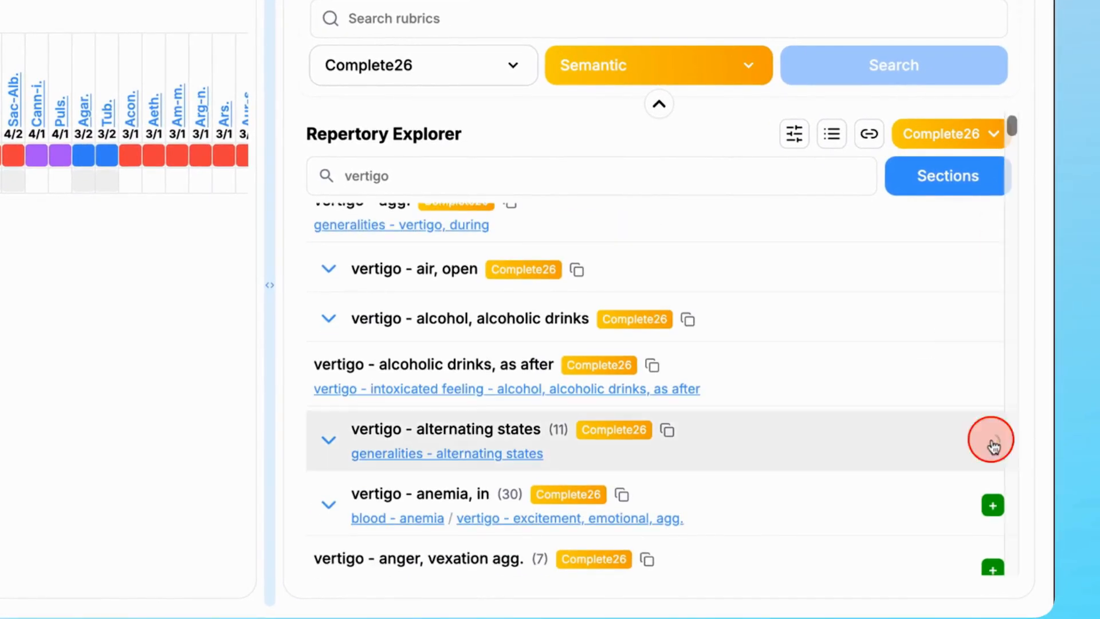
left_click(993, 507)
scroll(994, 513, "down", 2)
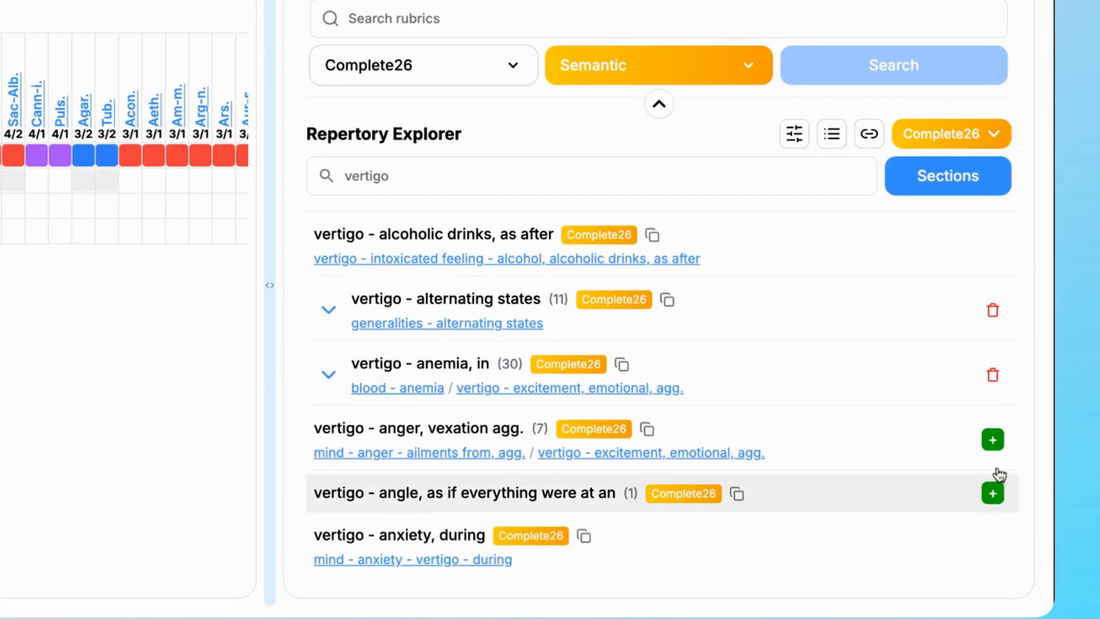
left_click(993, 441)
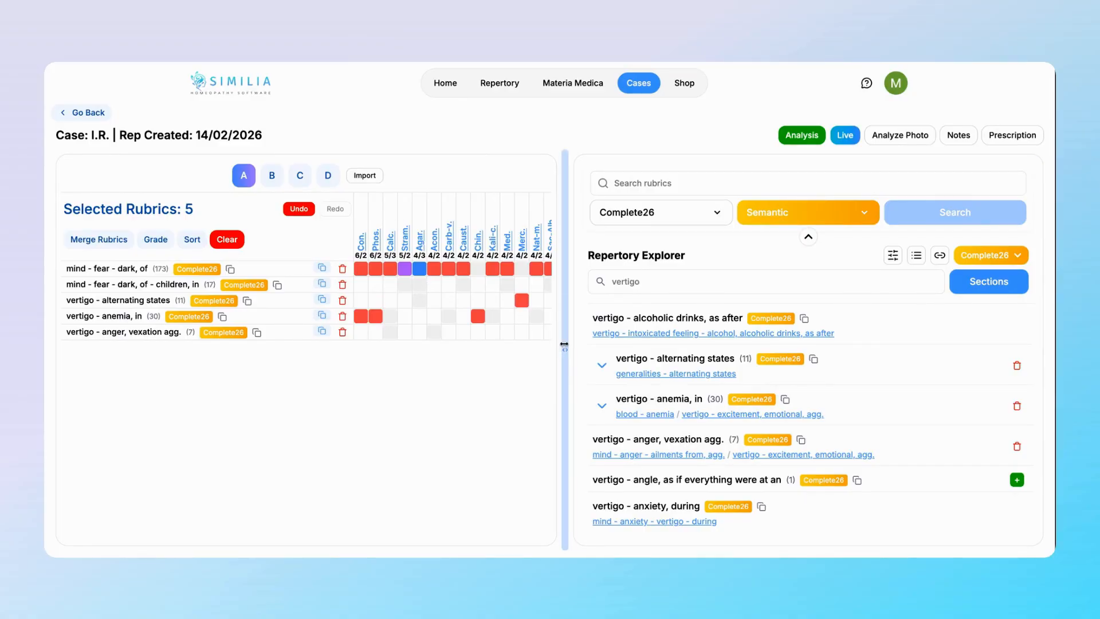
Step: Widen the selected rubrics pane slightly and open the full analysis of sheet A
left_click_drag(564, 345, 598, 372)
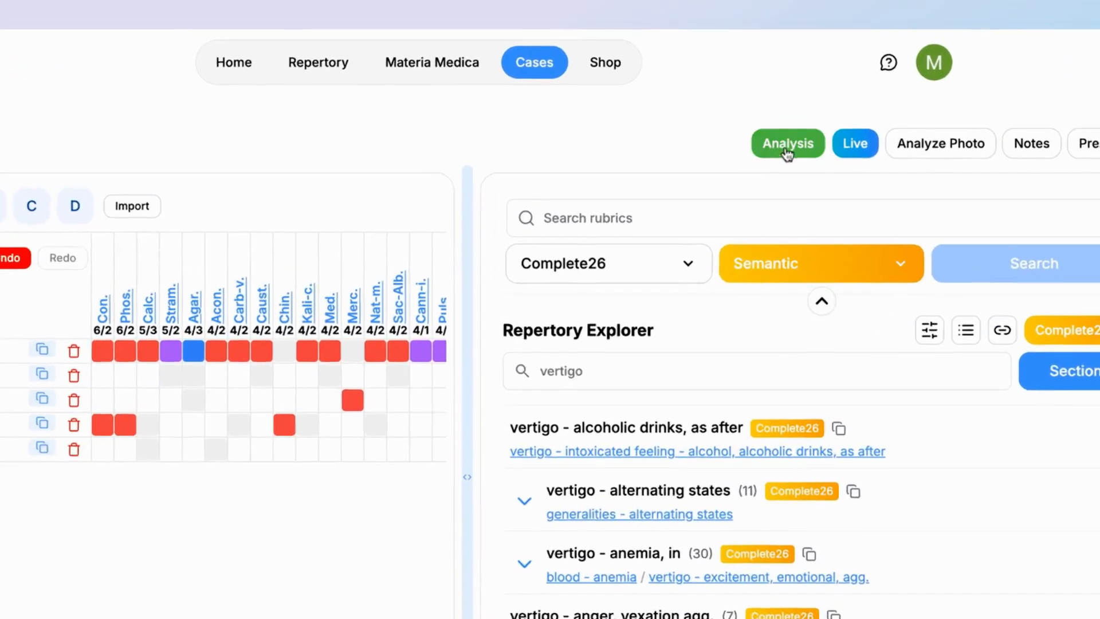
left_click(801, 135)
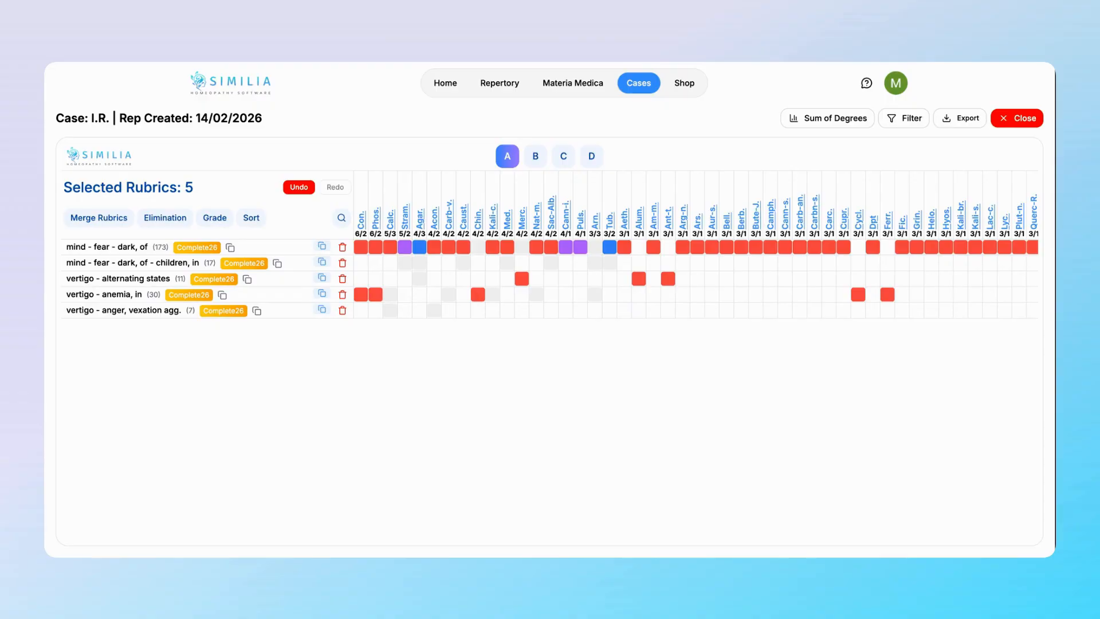
Step: Compare the remedy ranking by Number of Rubrics, Small remedies and Small rubrics, and return it to Sum of Degrees
left_click(817, 124)
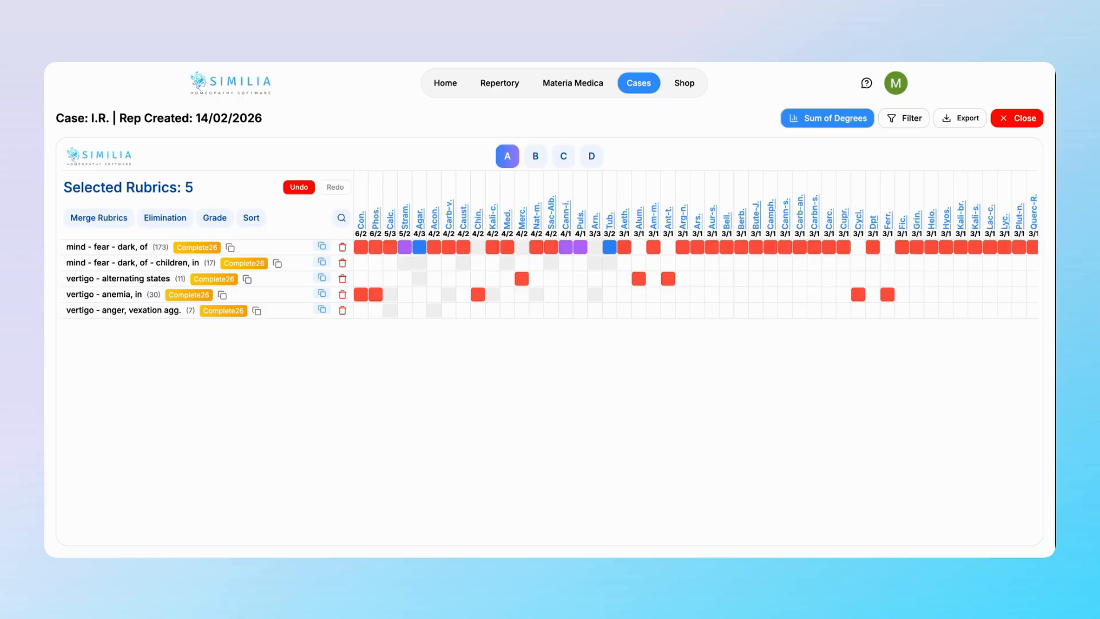
left_click(821, 120)
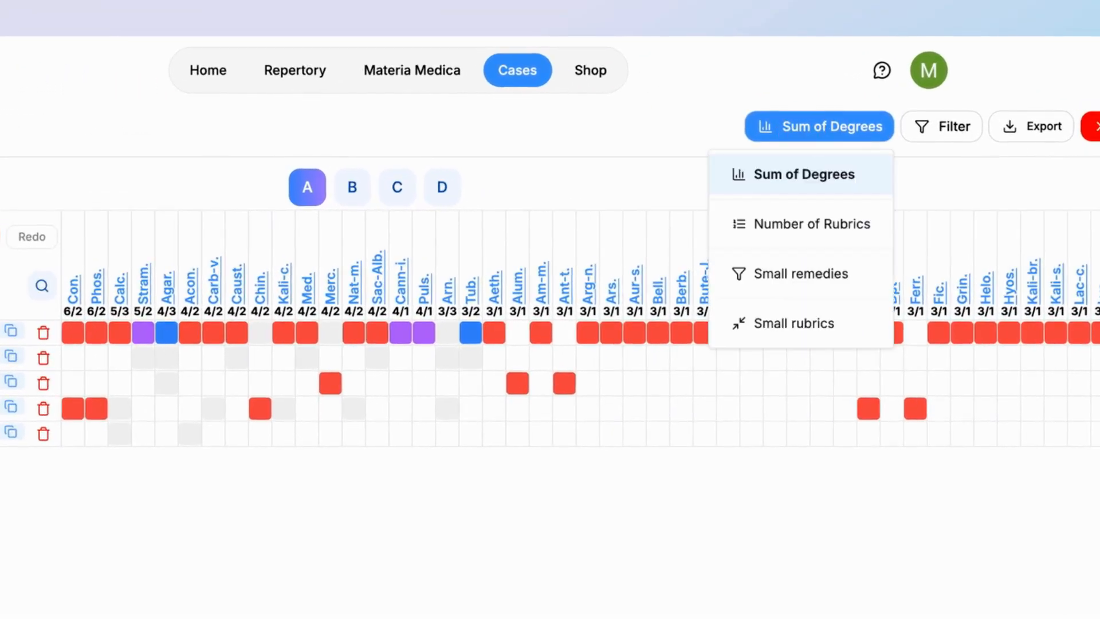
left_click(799, 225)
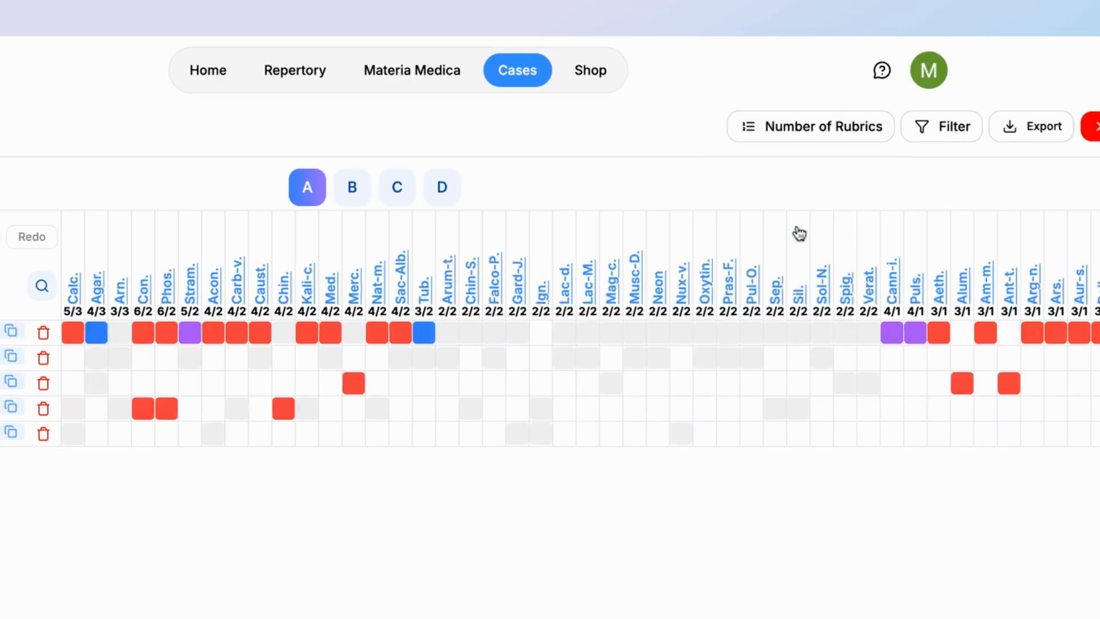
left_click(831, 130)
left_click(822, 275)
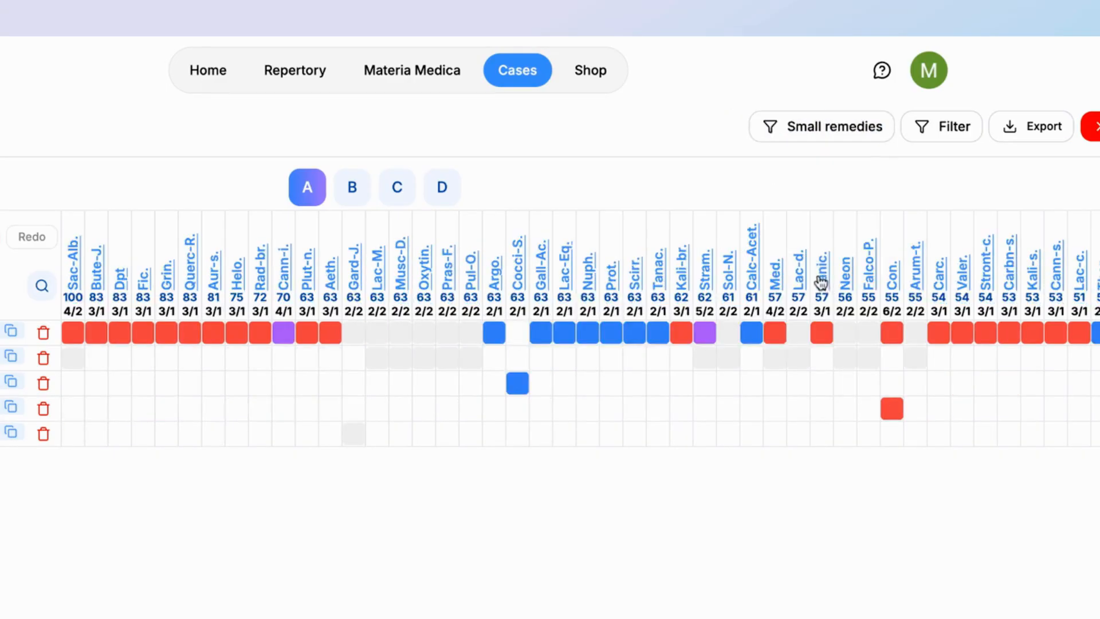
left_click(821, 127)
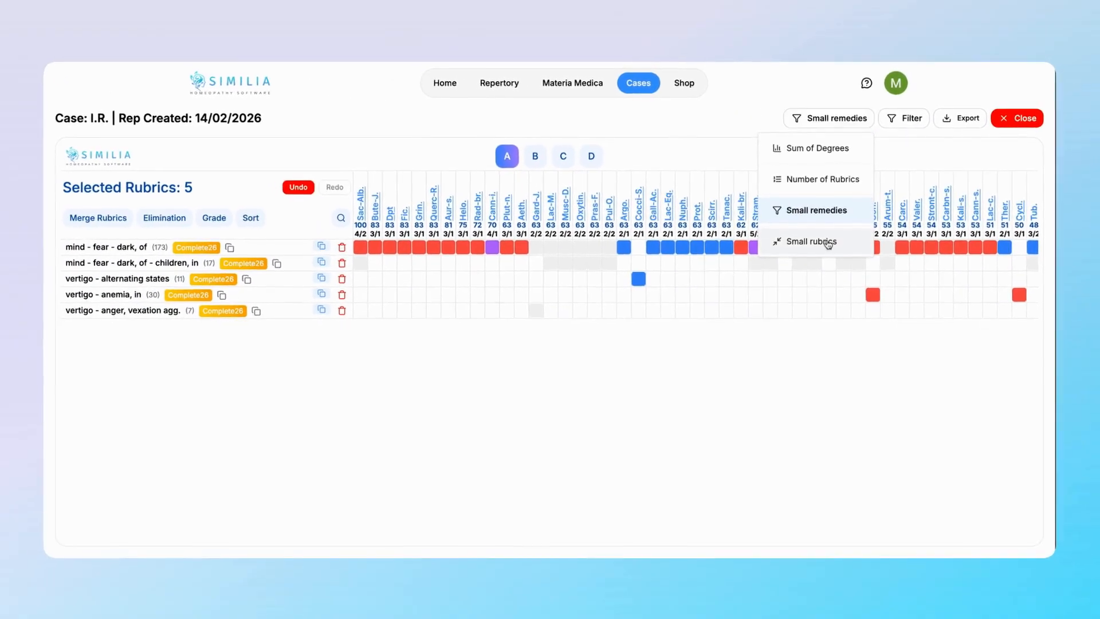
left_click(827, 242)
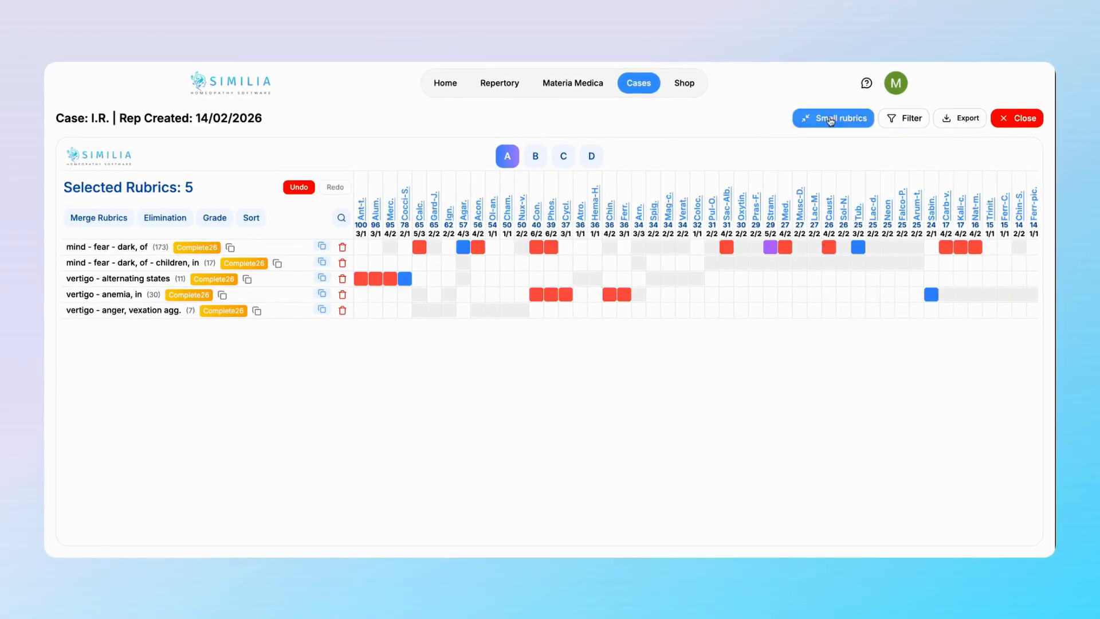
left_click(829, 117)
left_click(823, 149)
Step: View the kingdom/family filter options without selecting any, and switch rubric merging on and off
left_click(961, 133)
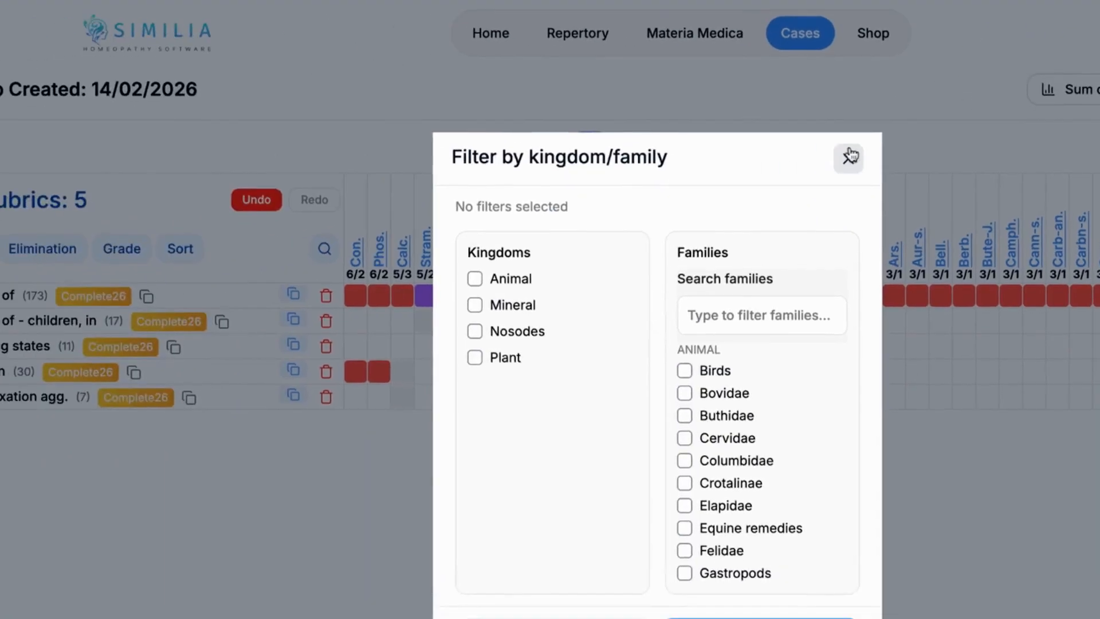
left_click(558, 199)
left_click(123, 229)
left_click(112, 227)
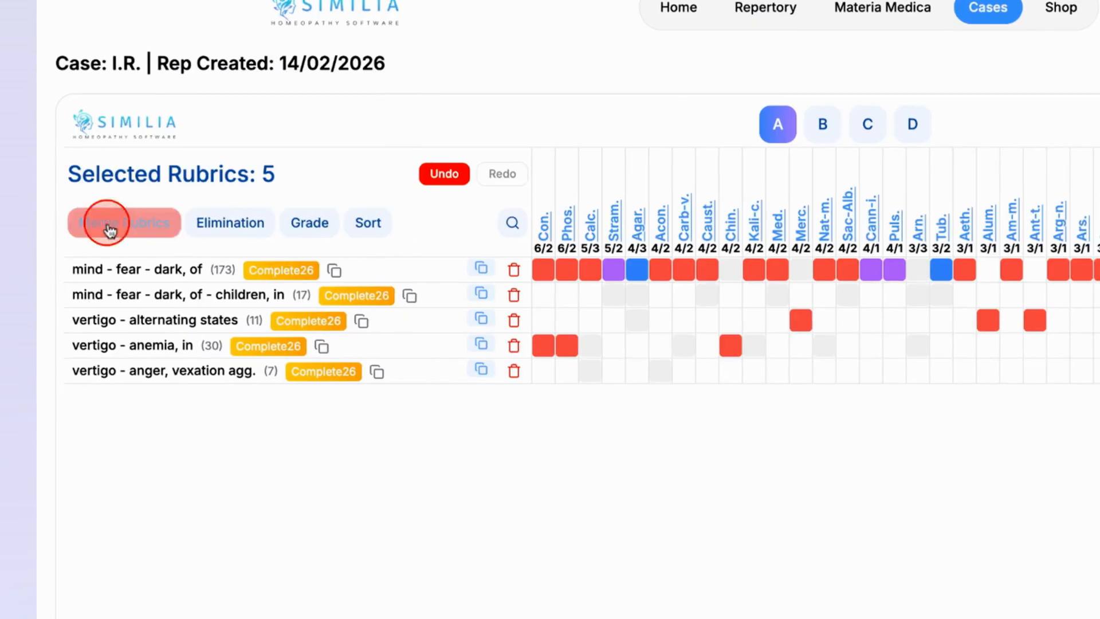
Step: Try elimination with the rubric "vertigo - anemia, in" and clear it again
left_click(209, 226)
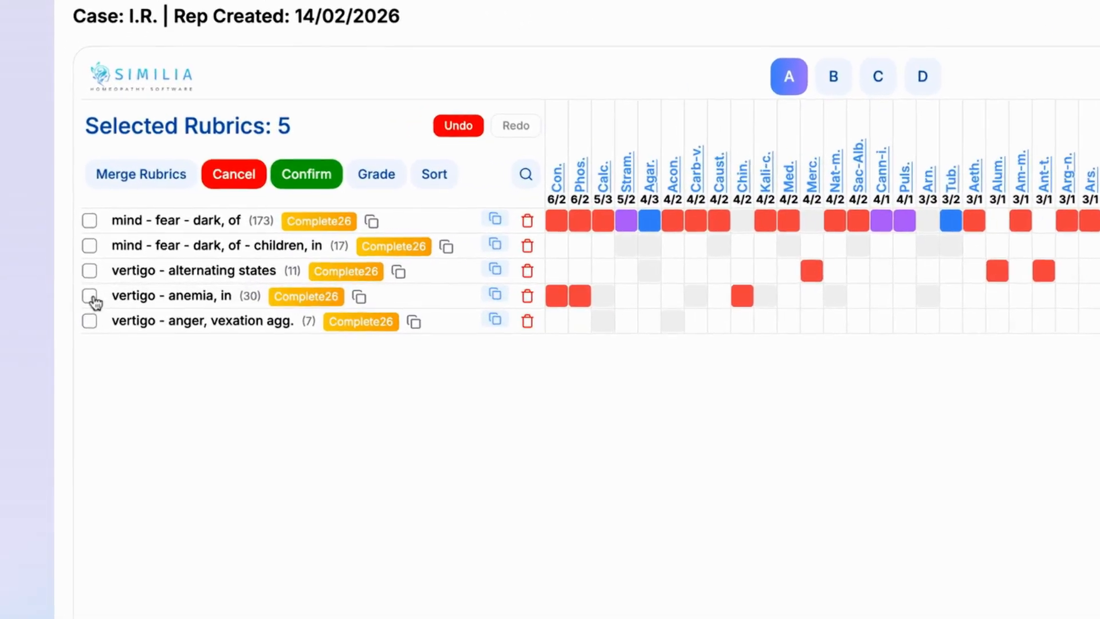
left_click(66, 295)
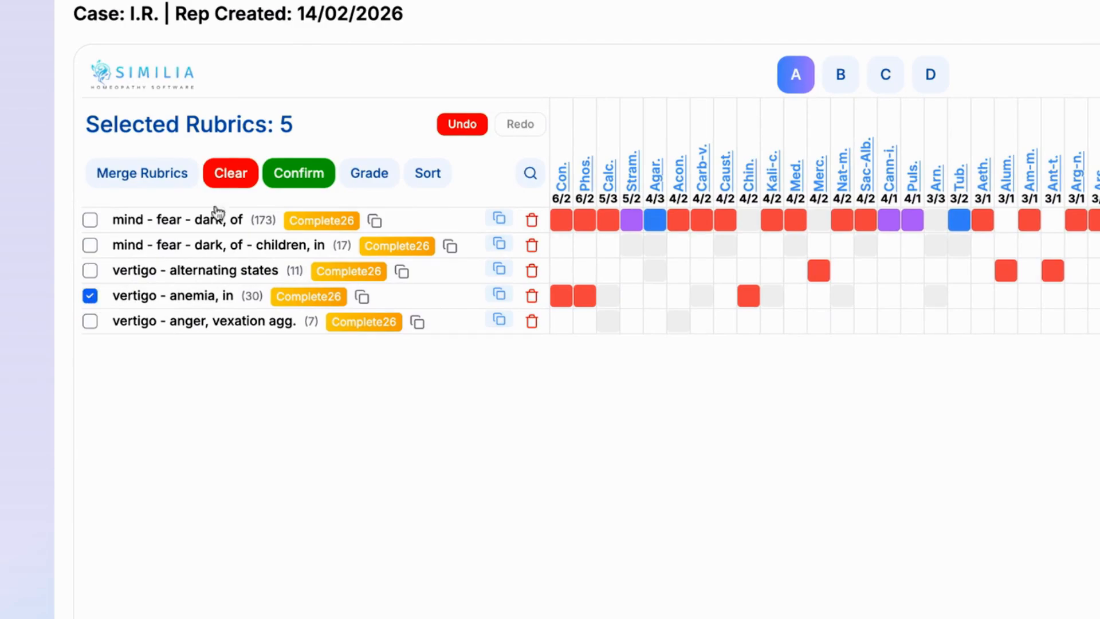
left_click(300, 174)
left_click(240, 173)
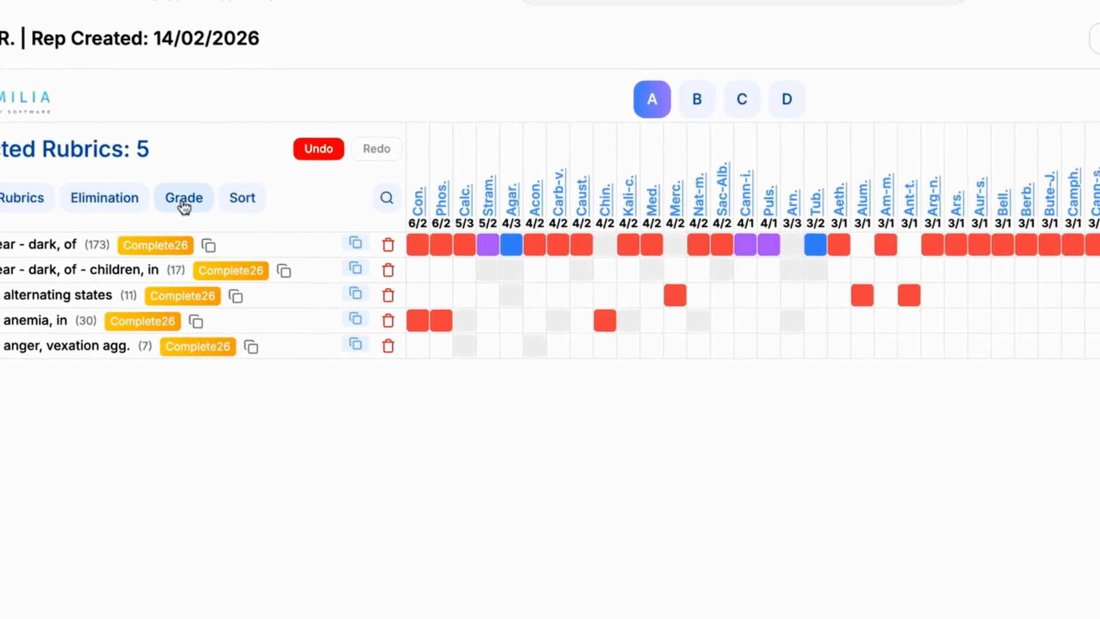
Step: Set the grade of "mind - fear - dark, of" to 3 and close the full analysis, returning to the repertory sections
left_click(329, 176)
left_click(493, 222)
key("3")
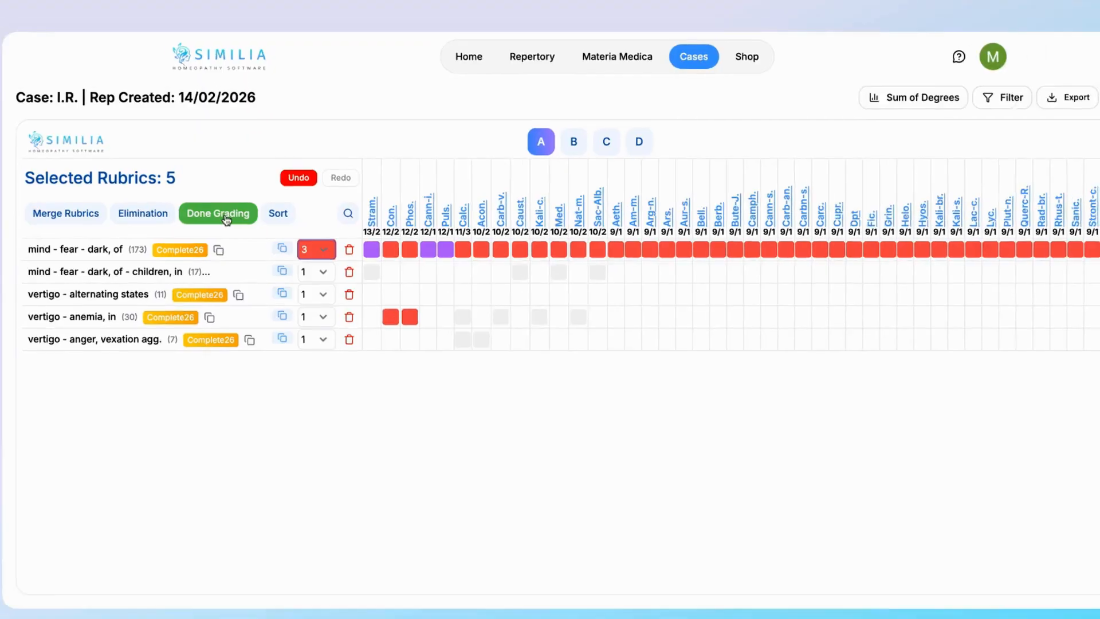
left_click(187, 201)
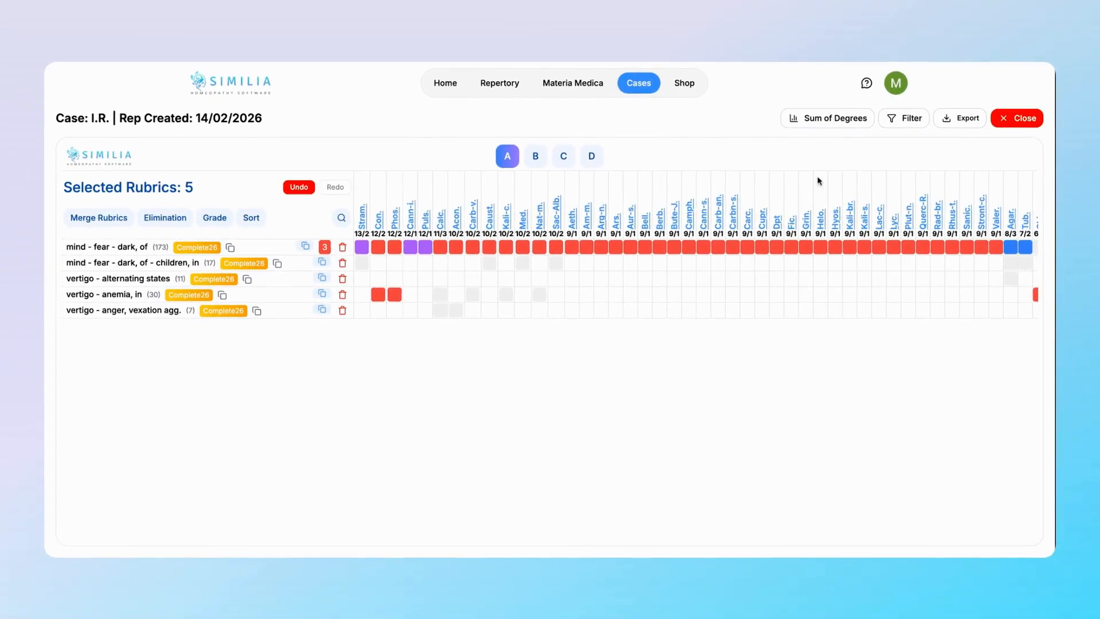
left_click(1001, 122)
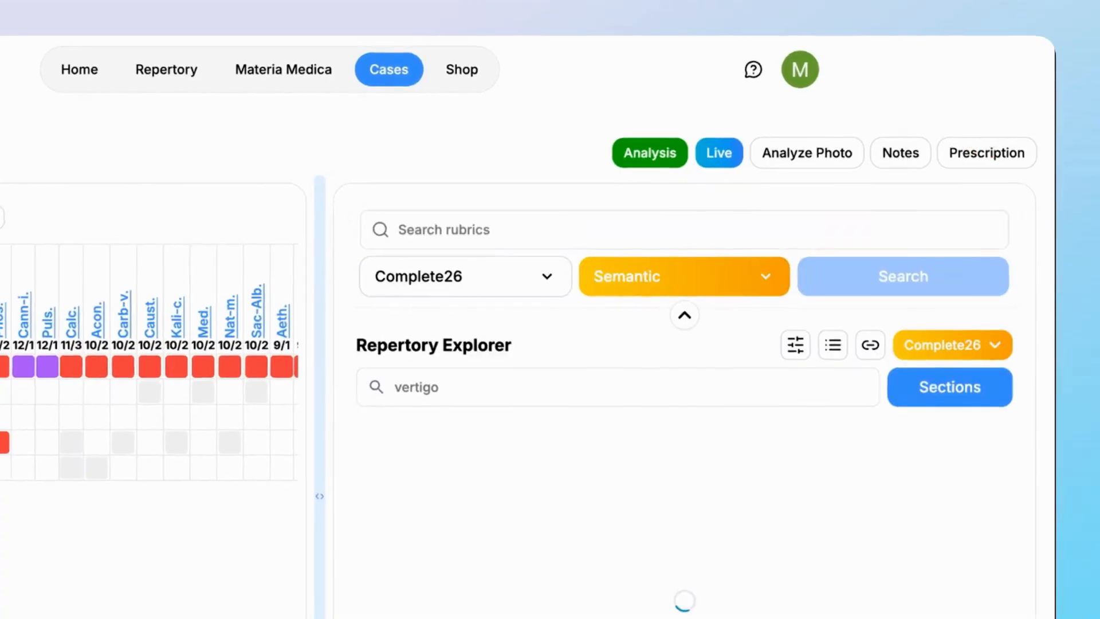
left_click(930, 388)
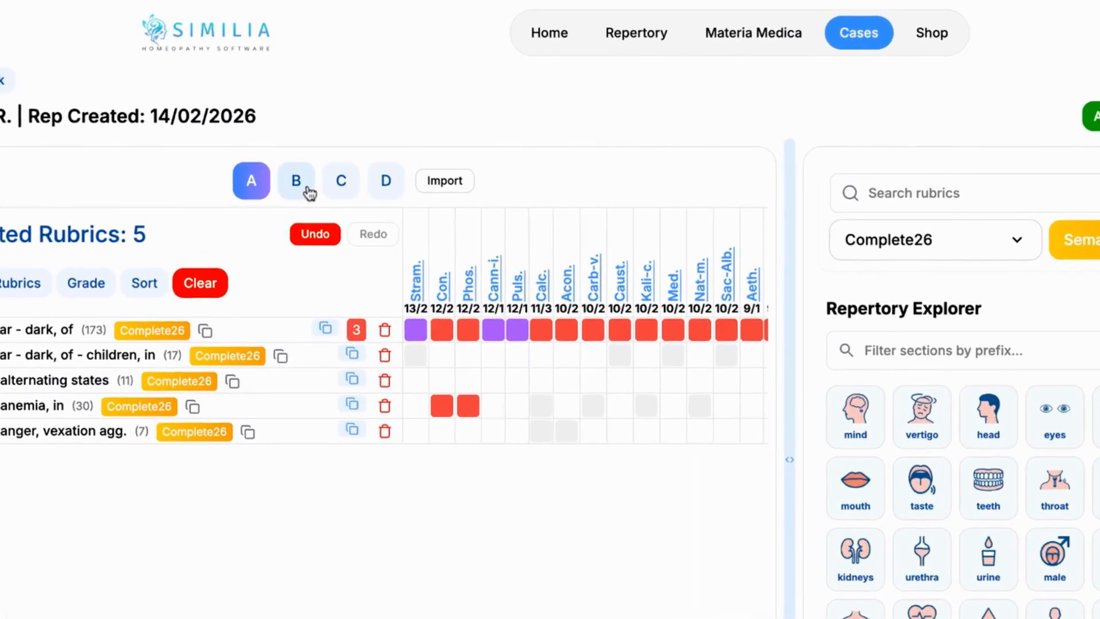
Step: Import the rubrics of sheet A from the current analysis into the empty sheet B
left_click(287, 176)
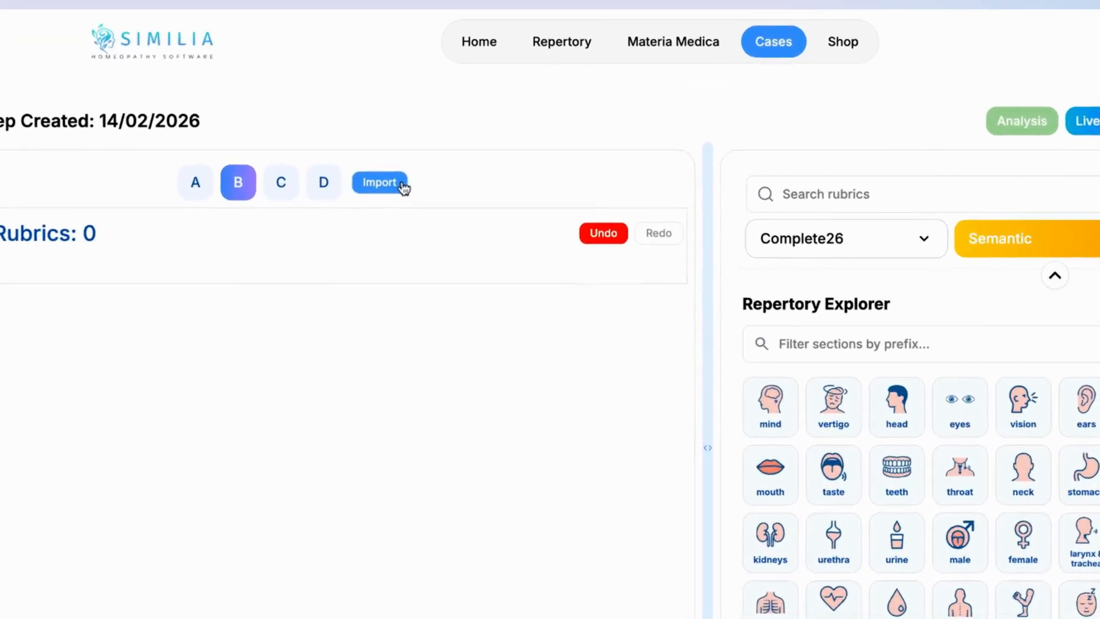
left_click(390, 177)
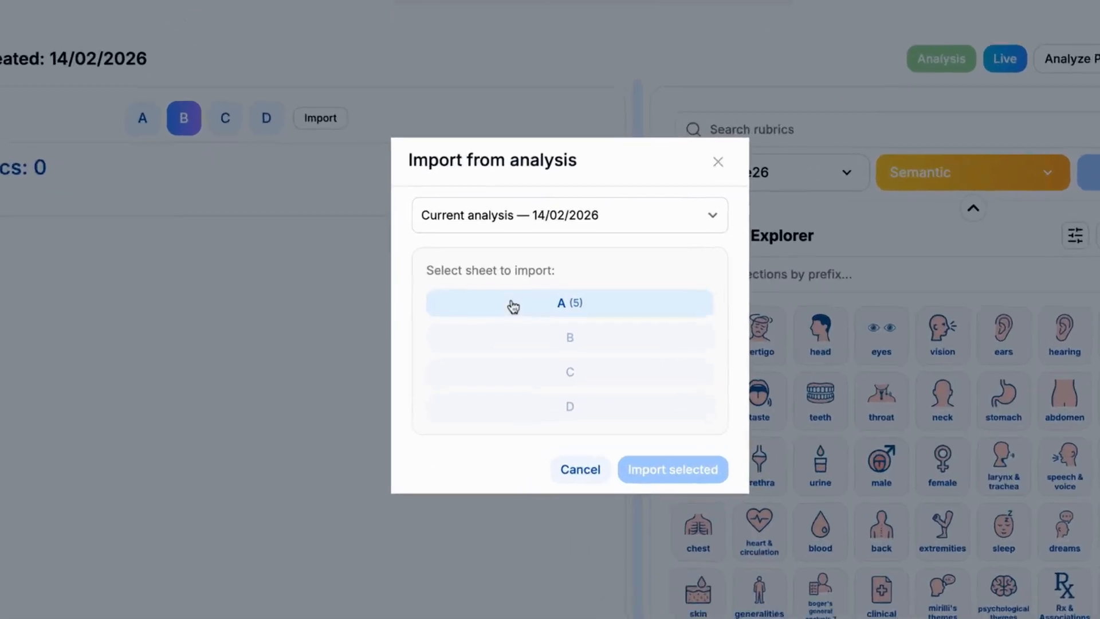
left_click(511, 303)
left_click(624, 423)
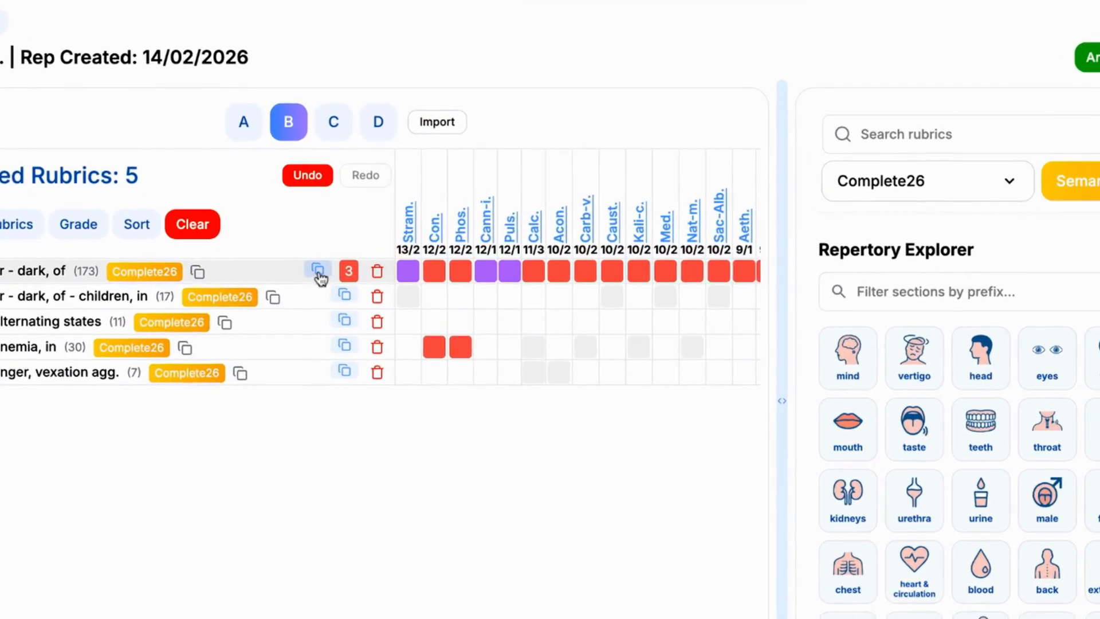
Step: Duplicate the rubric "mind - fear - dark, of" from sheet B to sheet C and open sheet C
left_click(306, 269)
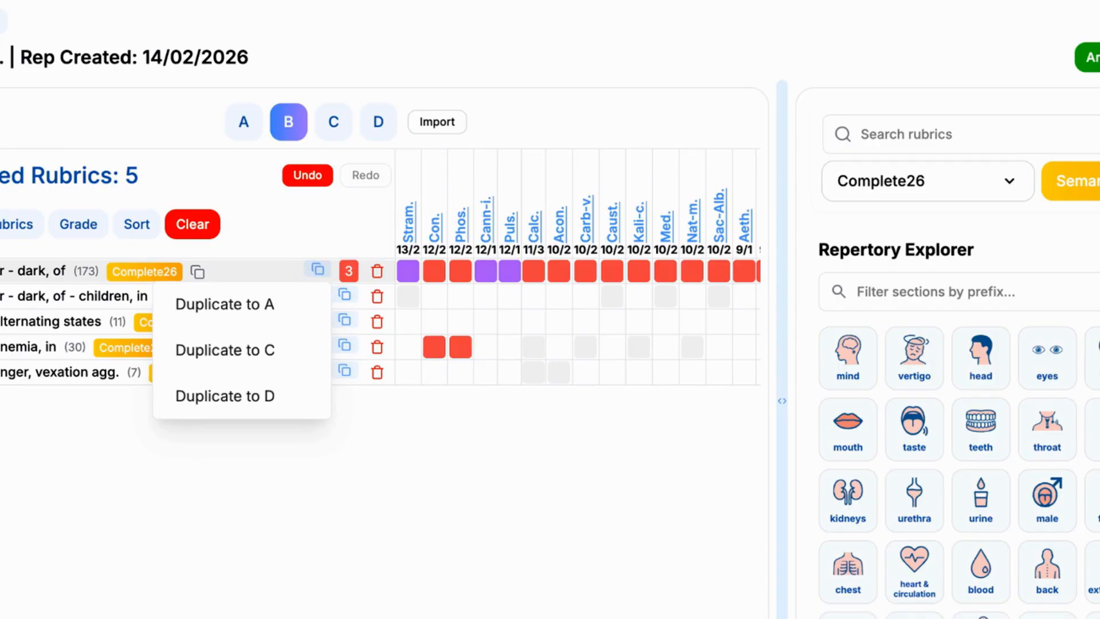
left_click(275, 351)
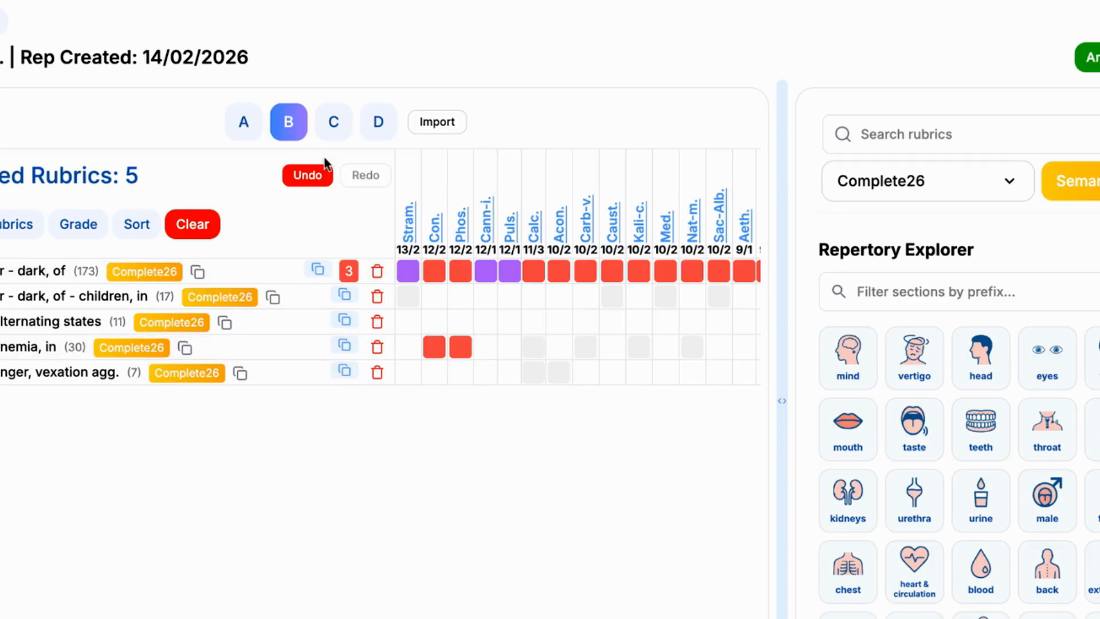
left_click(333, 123)
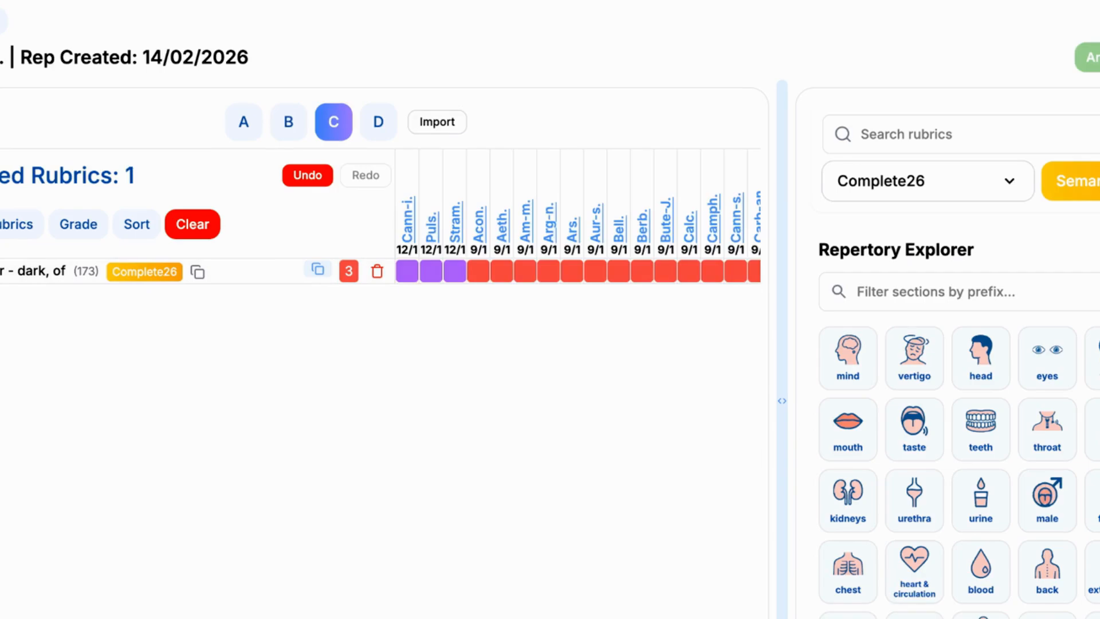
Step: Move the rubric "vertigo - anger, vexation agg." from sheet B to sheet D and open sheet D
left_click(288, 121)
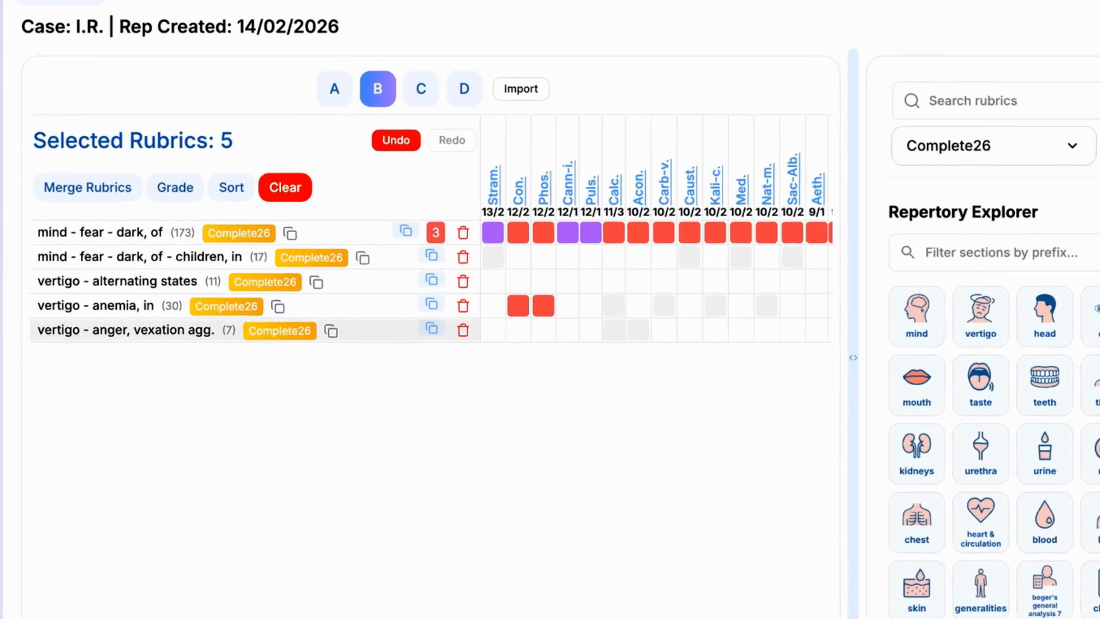
left_click_drag(155, 338, 153, 274)
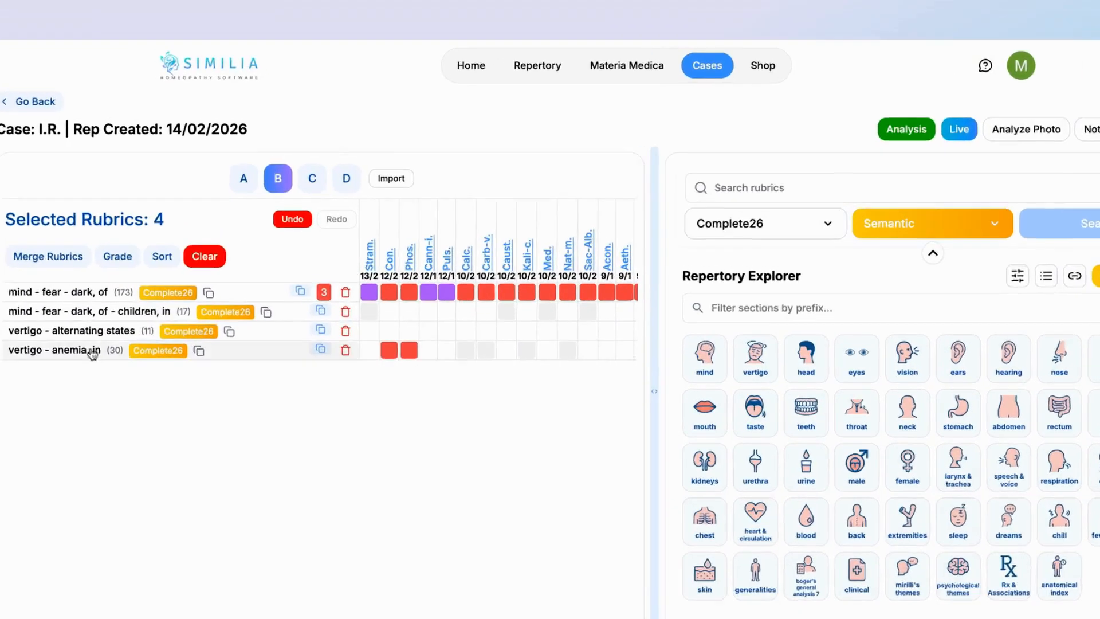
left_click(346, 179)
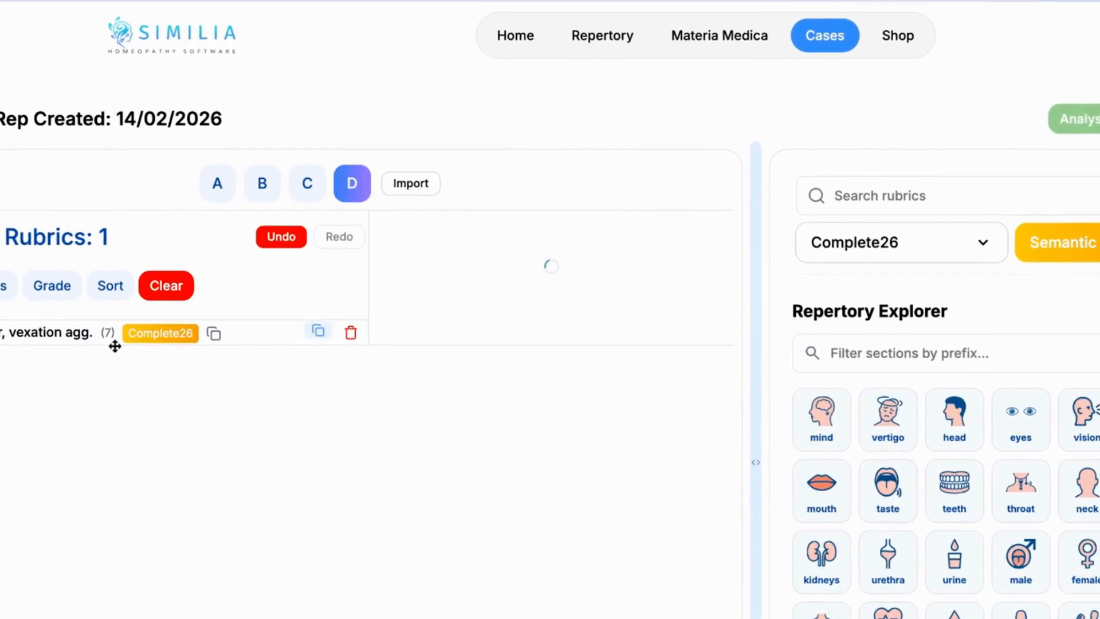
Step: Return to sheet B and view the sheets offered for import from the current analysis, without importing any
left_click(274, 187)
left_click(418, 185)
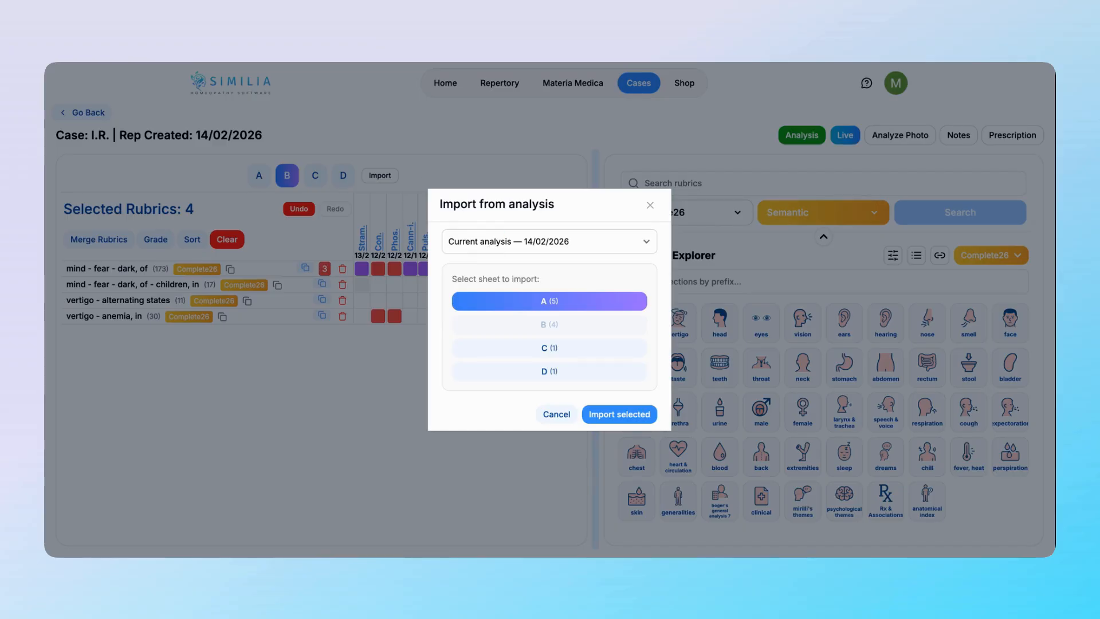
left_click(650, 204)
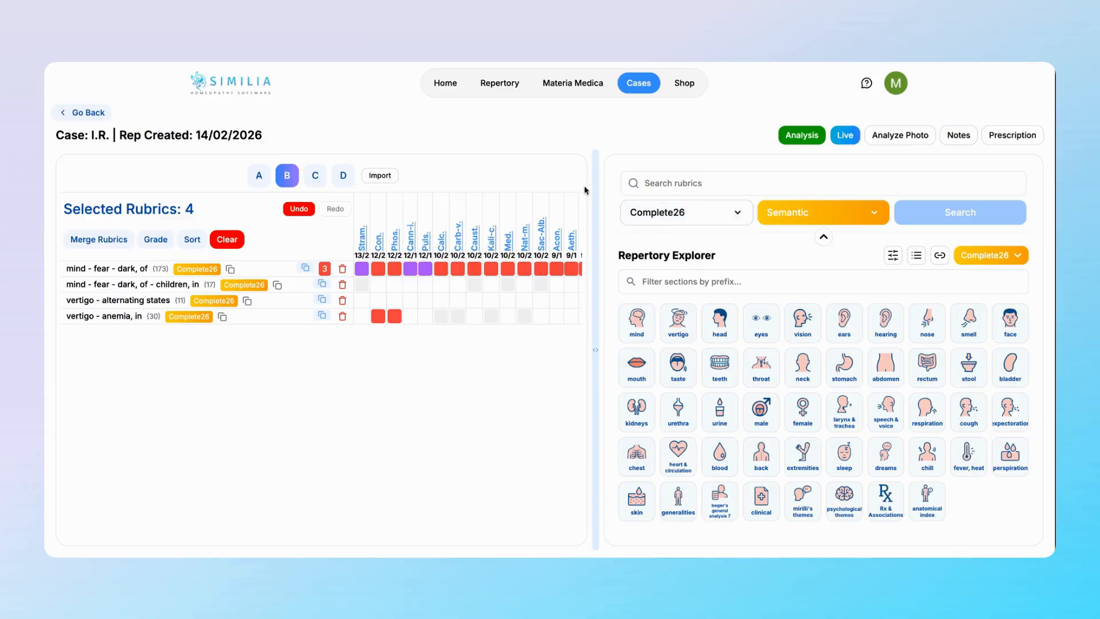